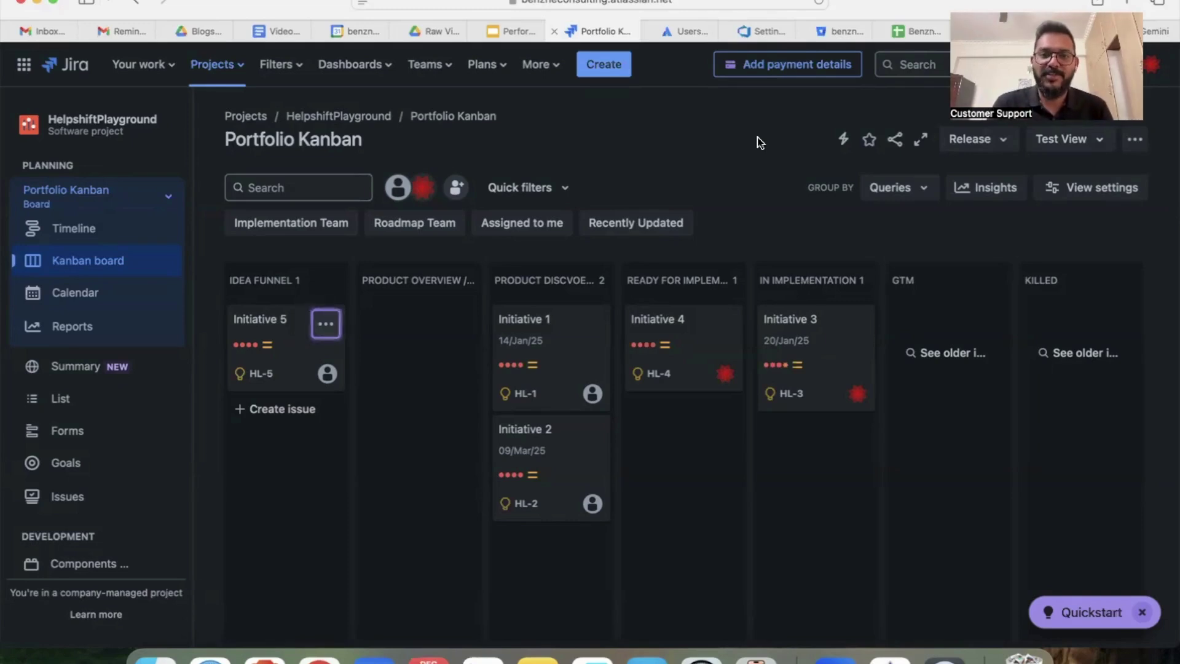
# - Create a new automation rule from HelpshiftPlayground's project settings and filter triggers to Scheduled
pyautogui.scroll(-5, 108, 461)
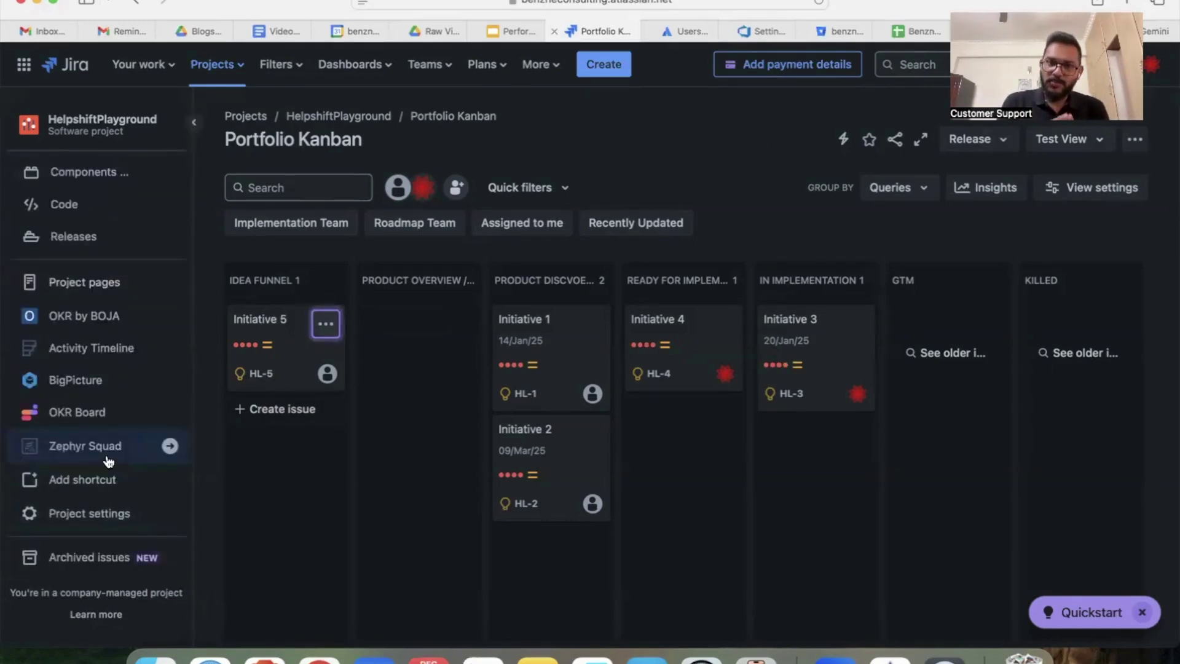
pyautogui.click(89, 515)
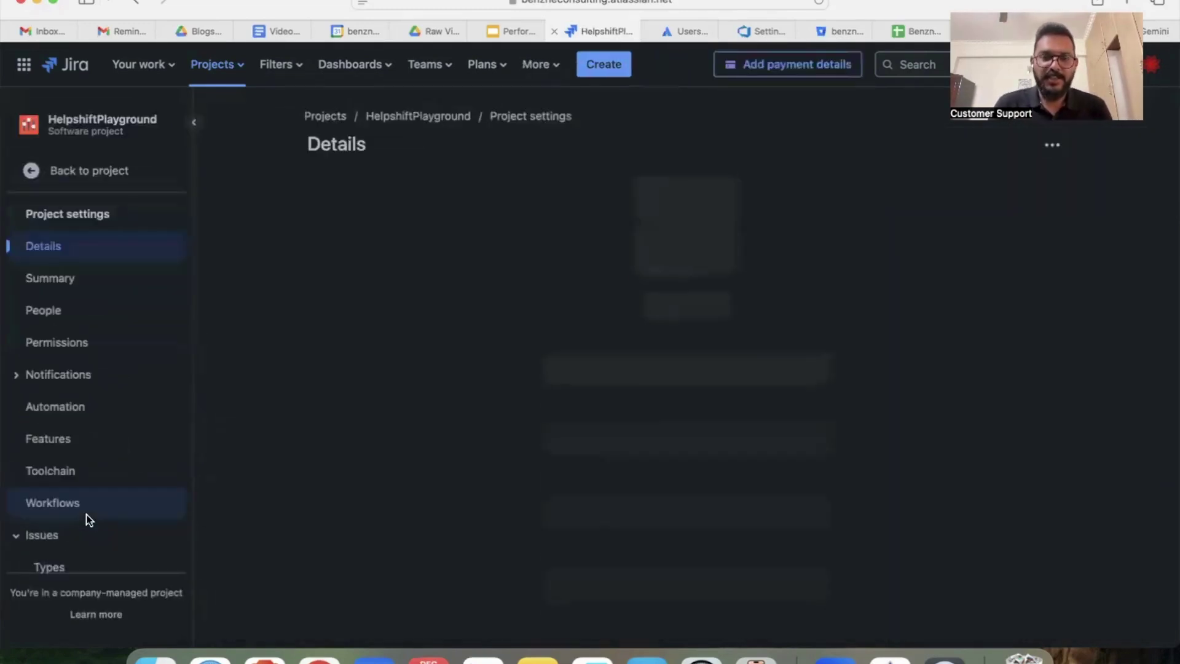
pyautogui.click(69, 409)
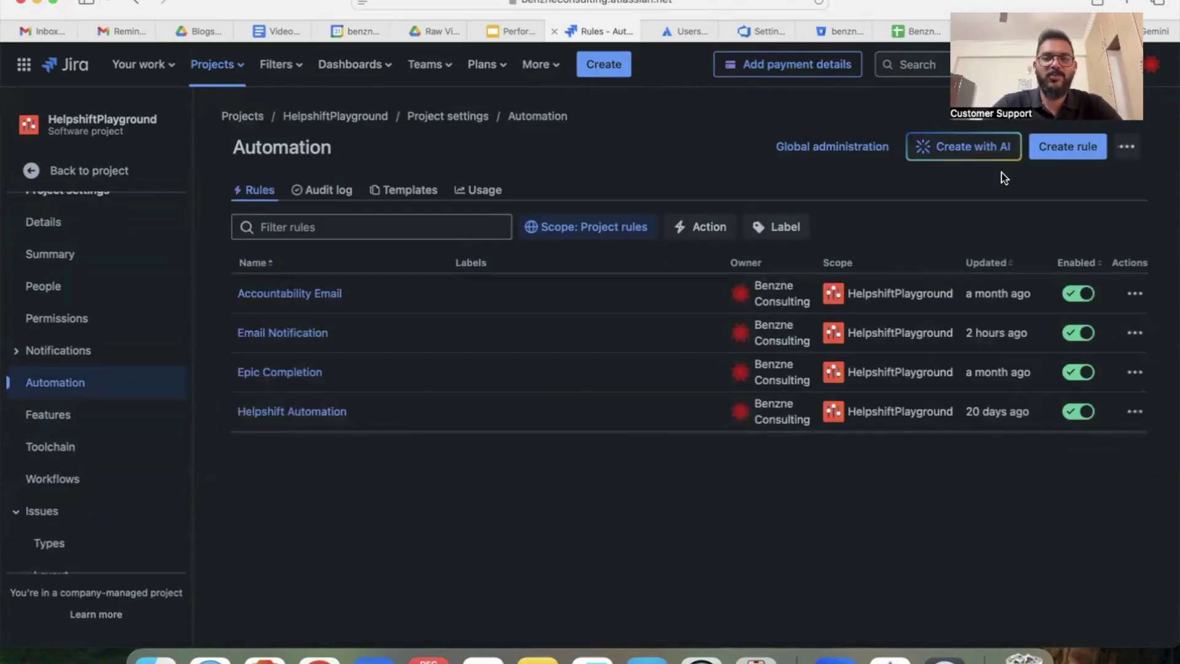
pyautogui.click(1064, 147)
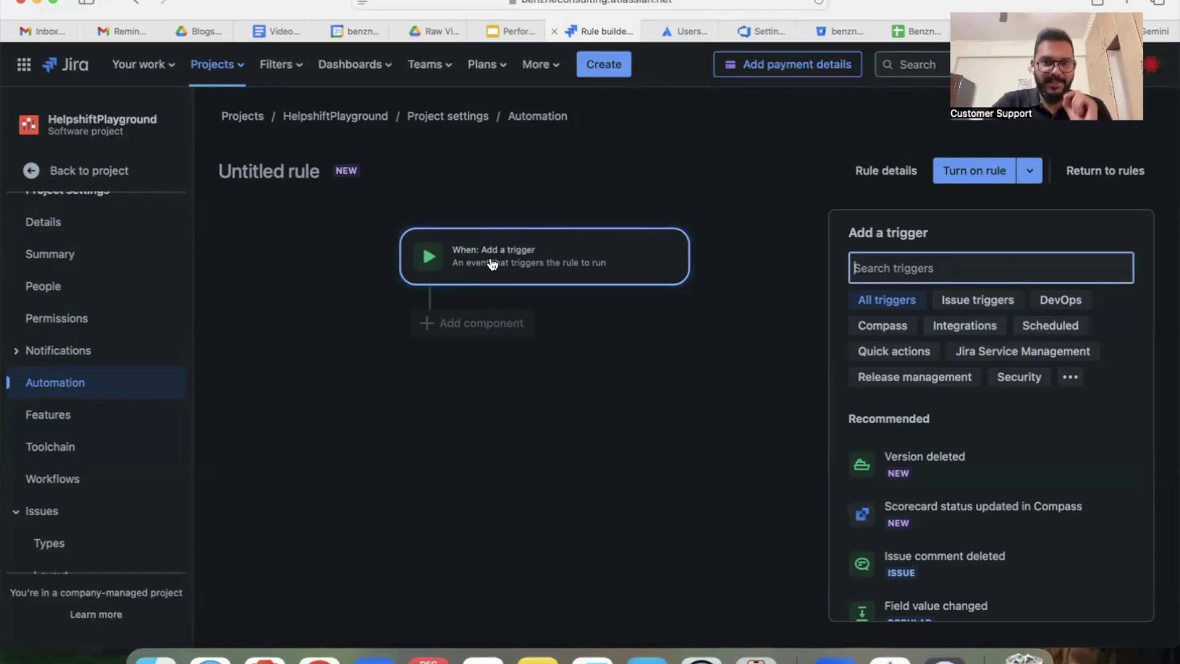
pyautogui.click(1053, 332)
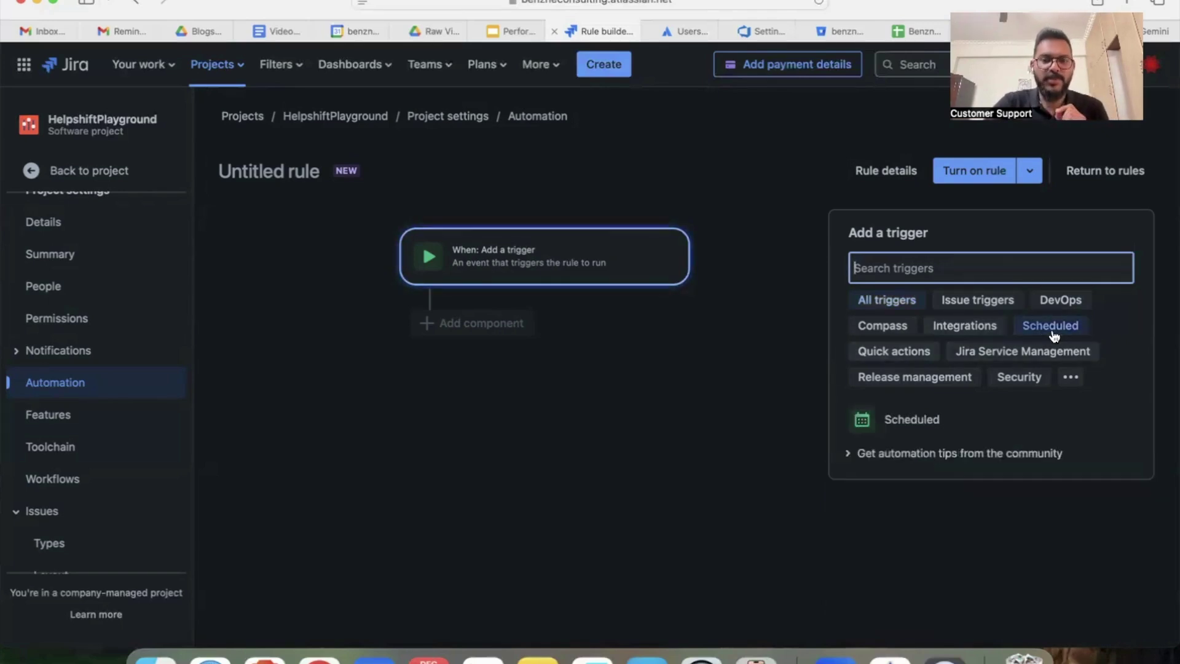
# - Choose the Scheduled trigger and set its start time to 7:30 PM
pyautogui.click(903, 419)
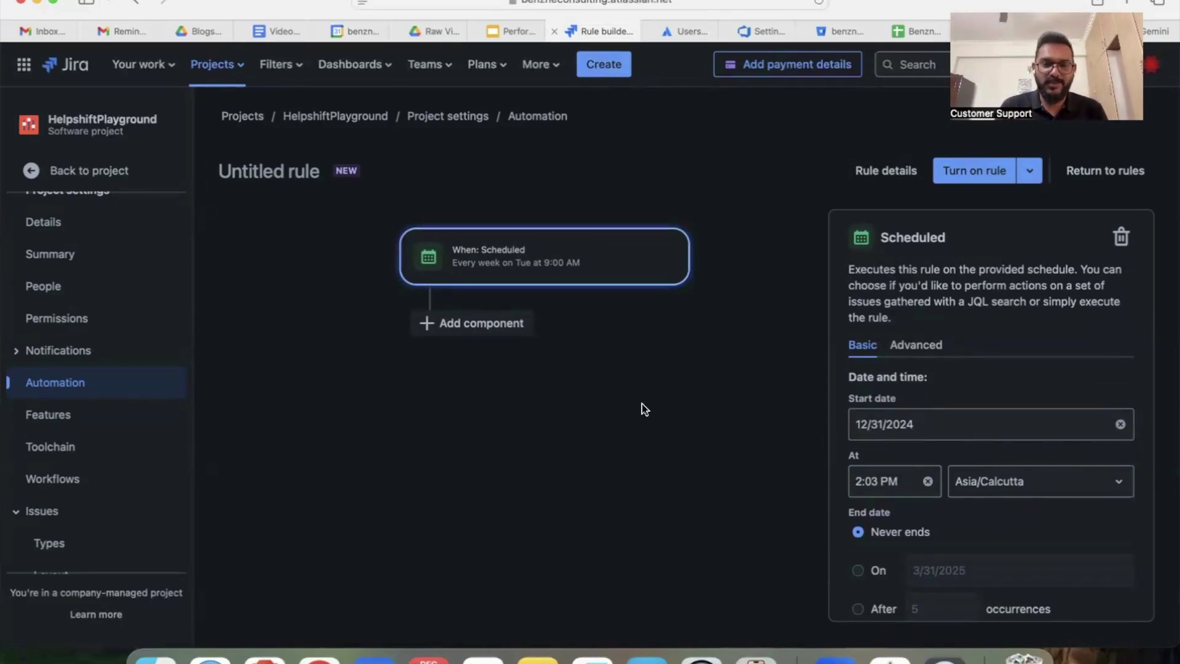
pyautogui.scroll(-3, 880, 343)
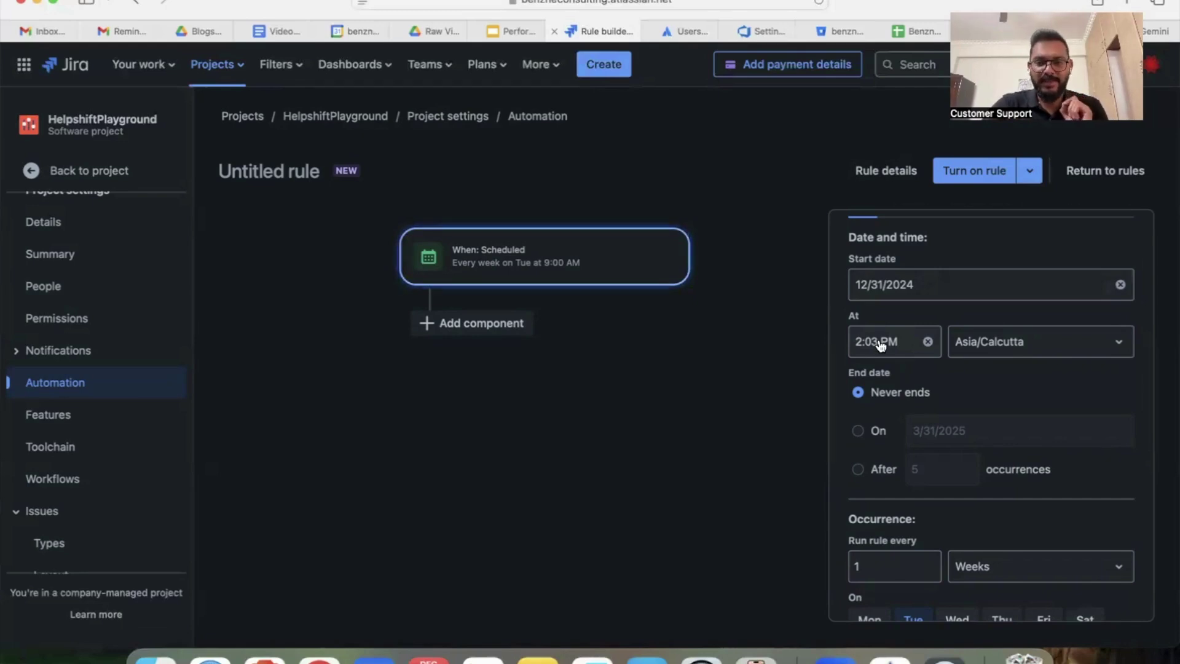
pyautogui.click(880, 344)
pyautogui.scroll(-2, 883, 476)
pyautogui.scroll(-10, 883, 477)
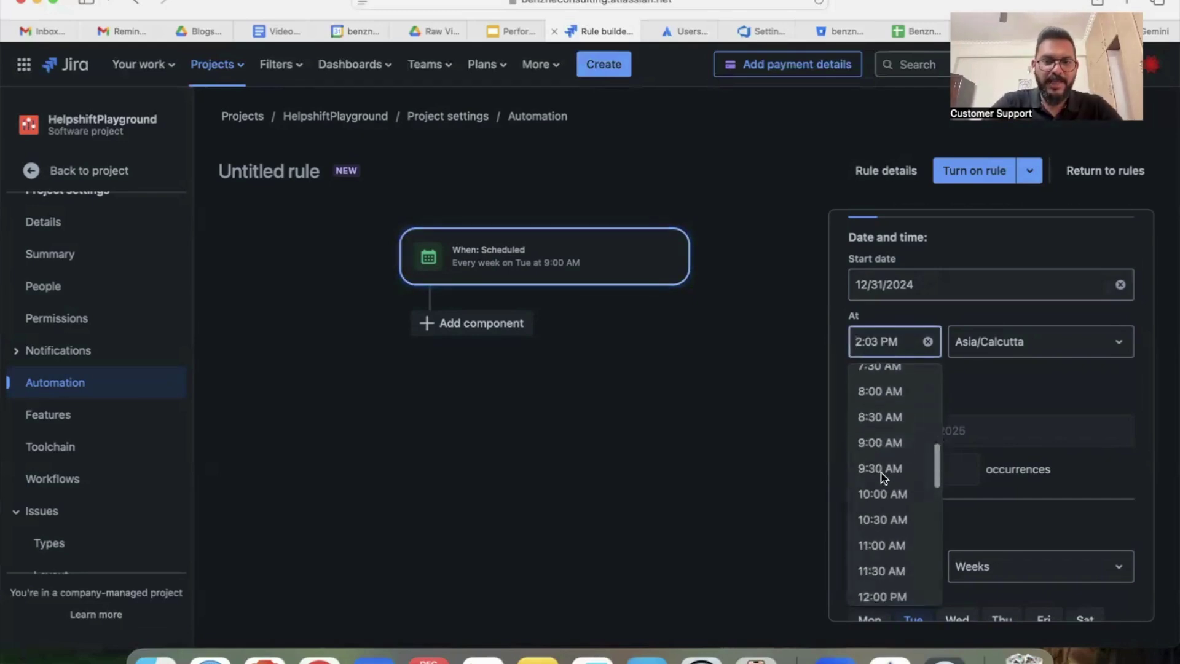
pyautogui.scroll(5, 883, 478)
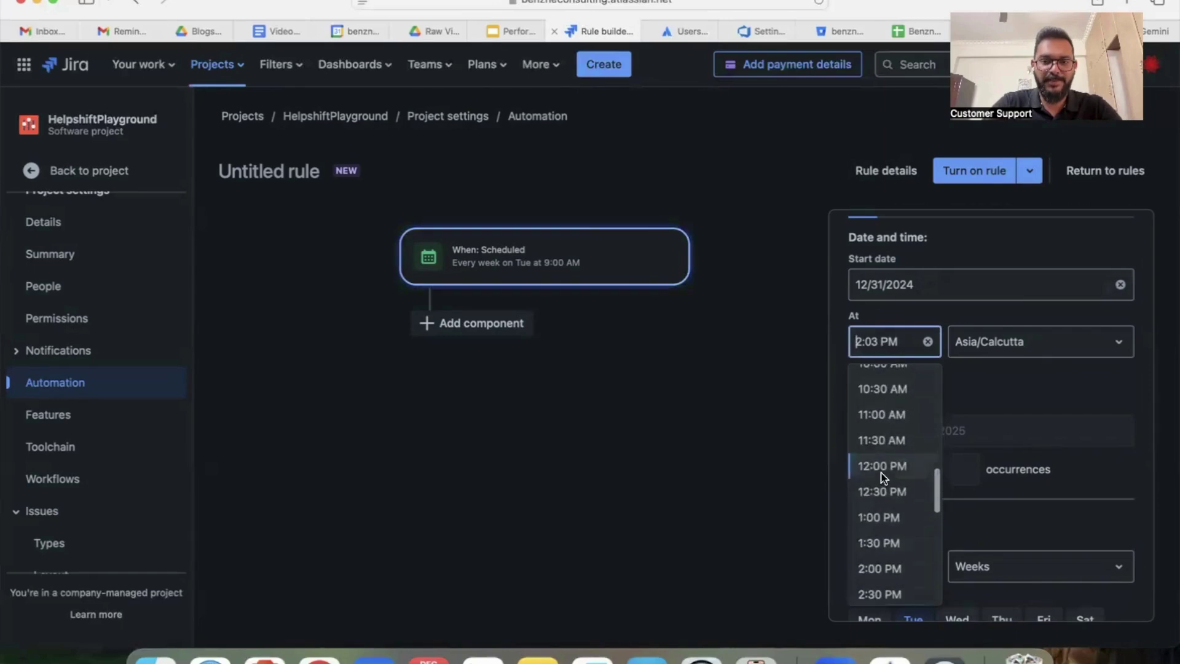
pyautogui.write('7:30 PM')
pyautogui.press('Return')
# - Make the schedule repeat every 1 day at 7:00 PM
pyautogui.scroll(-1, 863, 440)
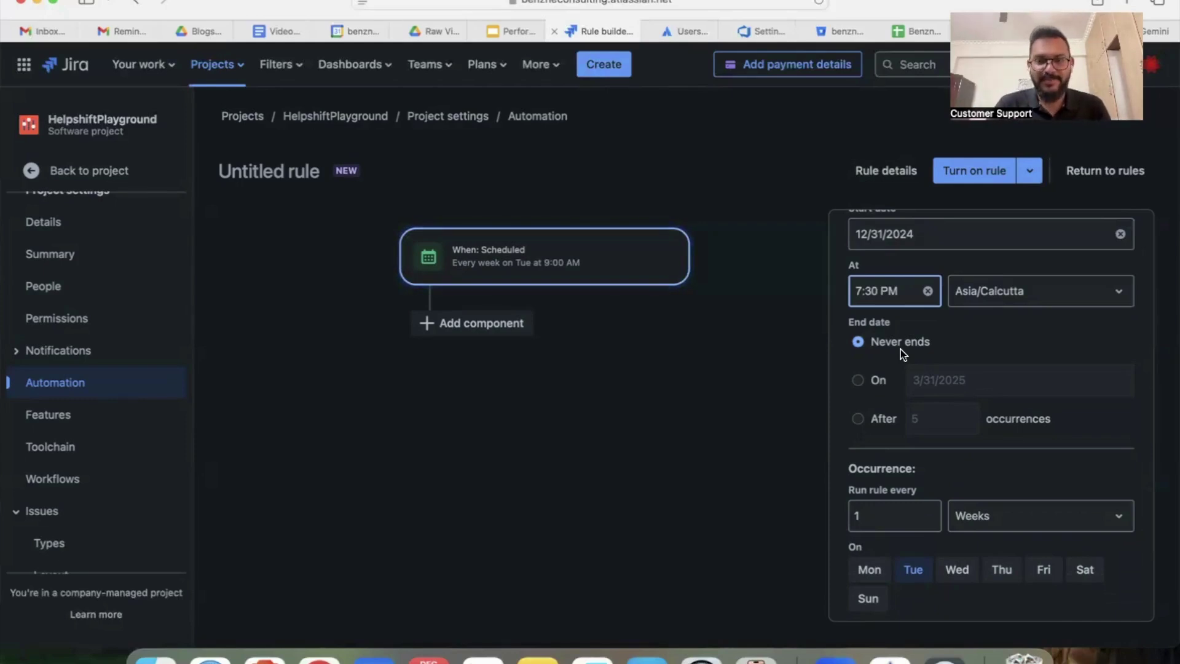
pyautogui.scroll(-3, 891, 353)
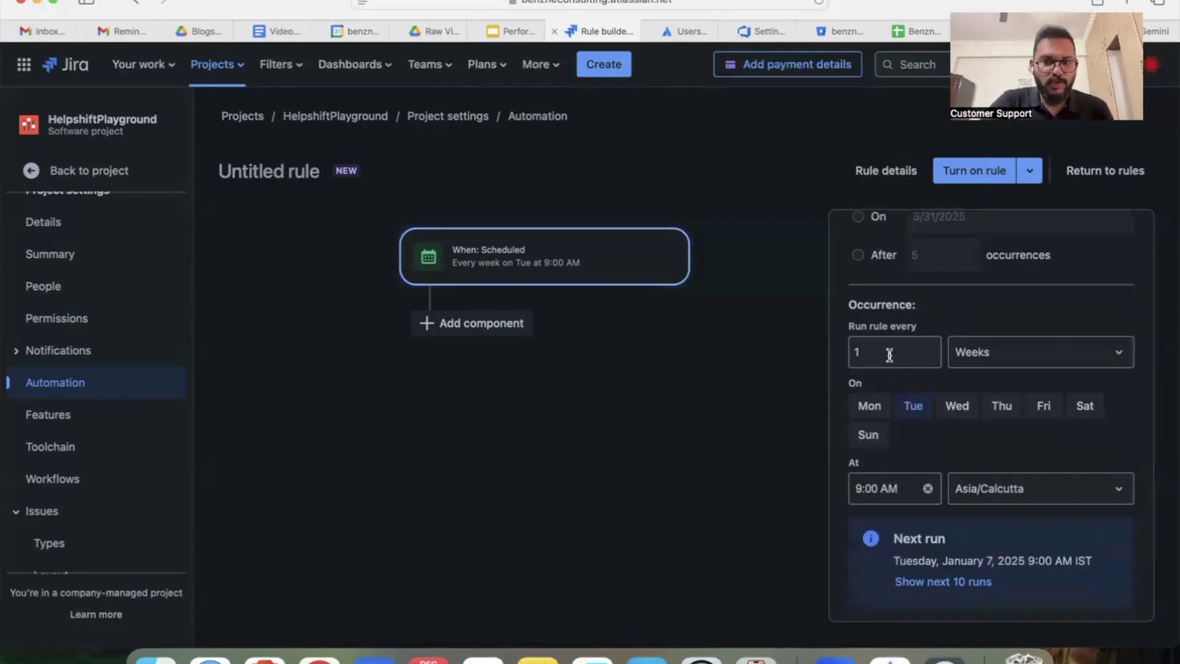
pyautogui.click(1028, 359)
pyautogui.click(978, 442)
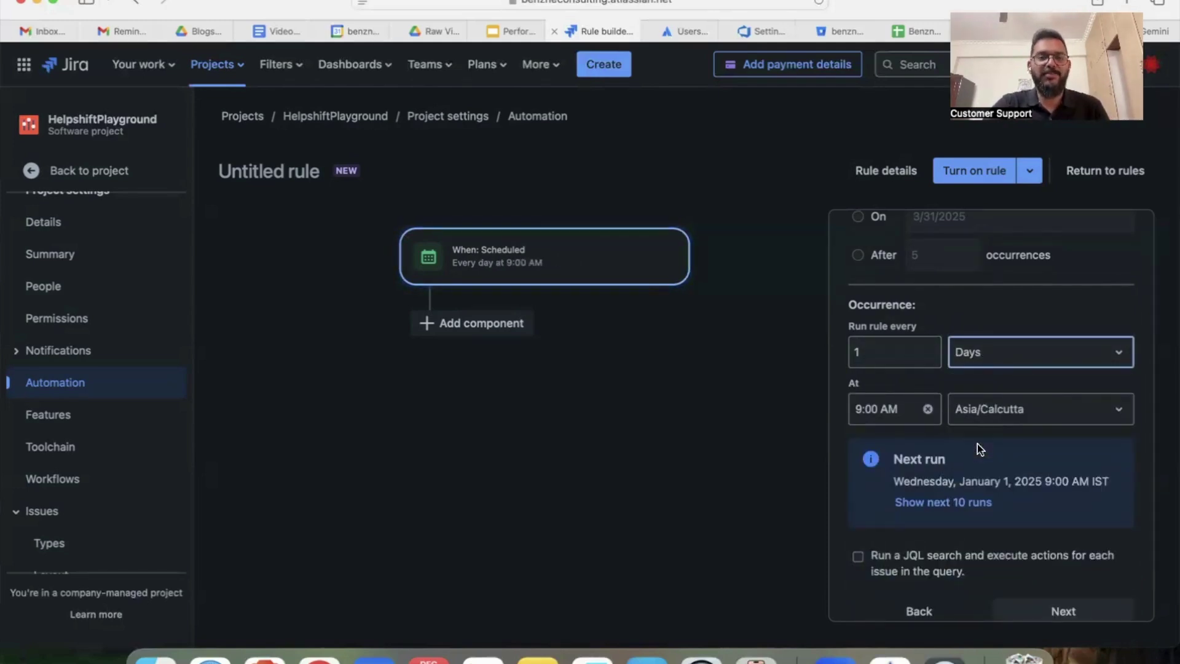
pyautogui.scroll(-1, 977, 443)
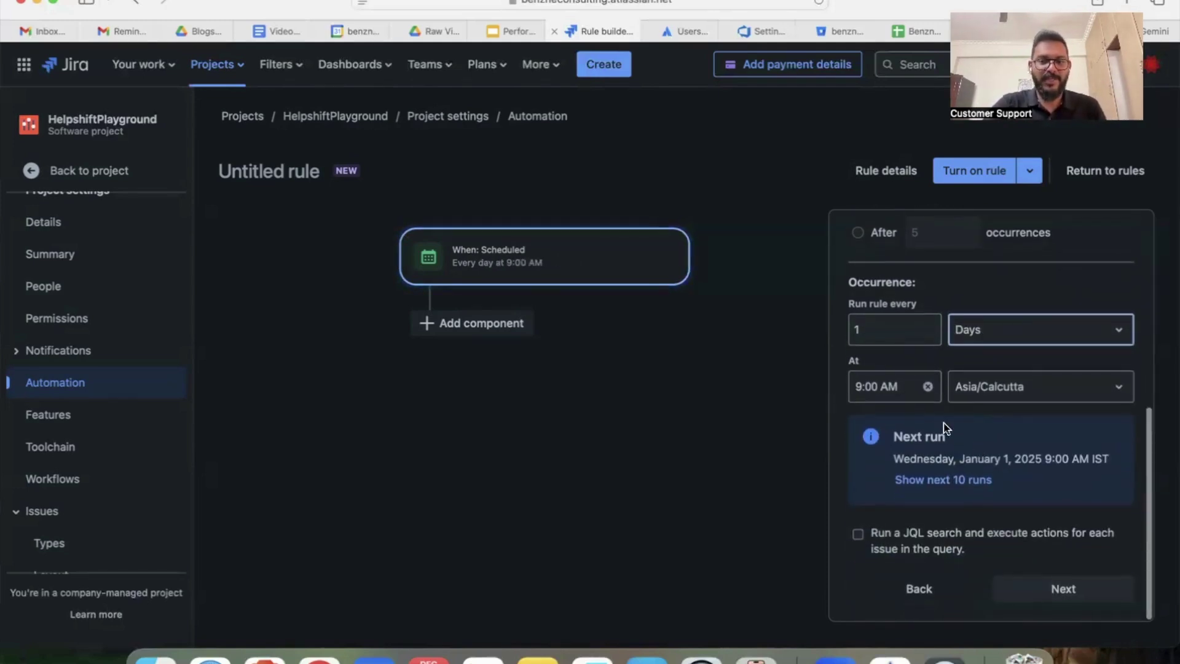
pyautogui.click(894, 386)
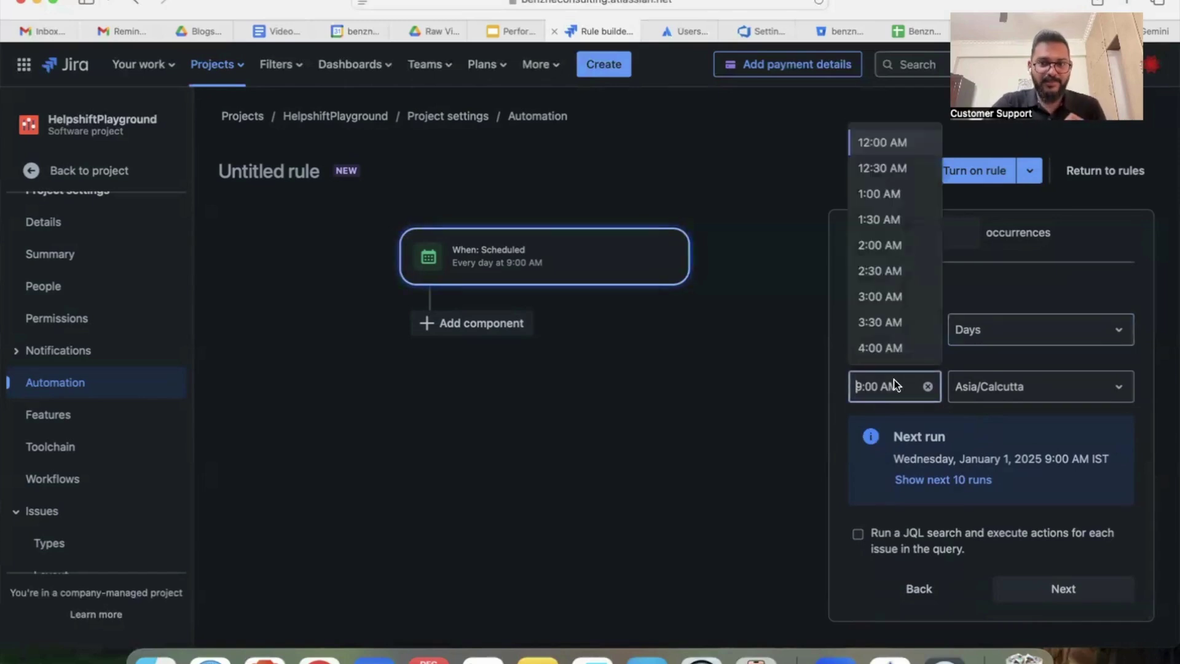
pyautogui.scroll(-10, 884, 263)
pyautogui.scroll(-6, 884, 263)
pyautogui.click(884, 263)
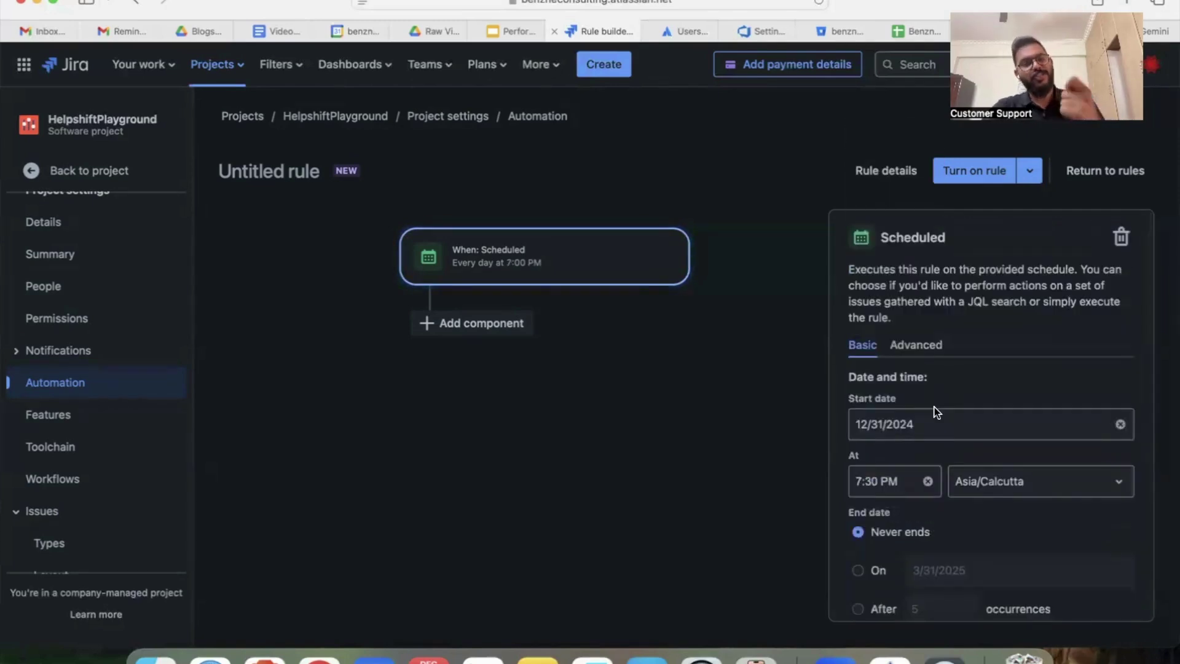
pyautogui.scroll(-6, 934, 407)
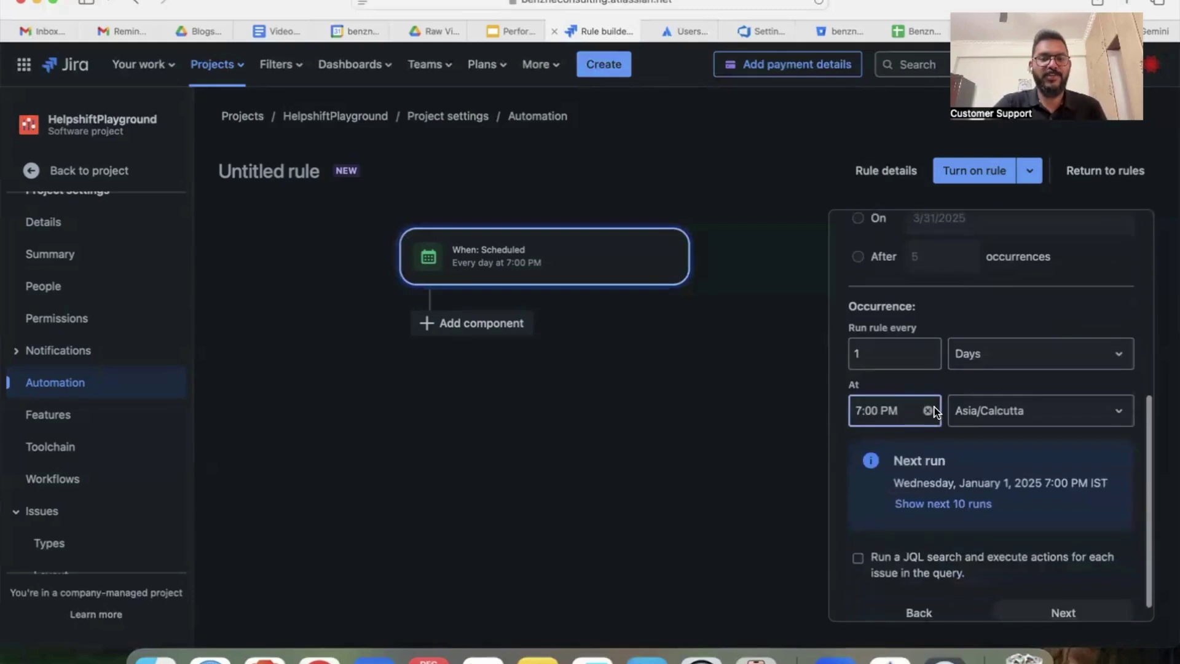
pyautogui.scroll(-1, 990, 504)
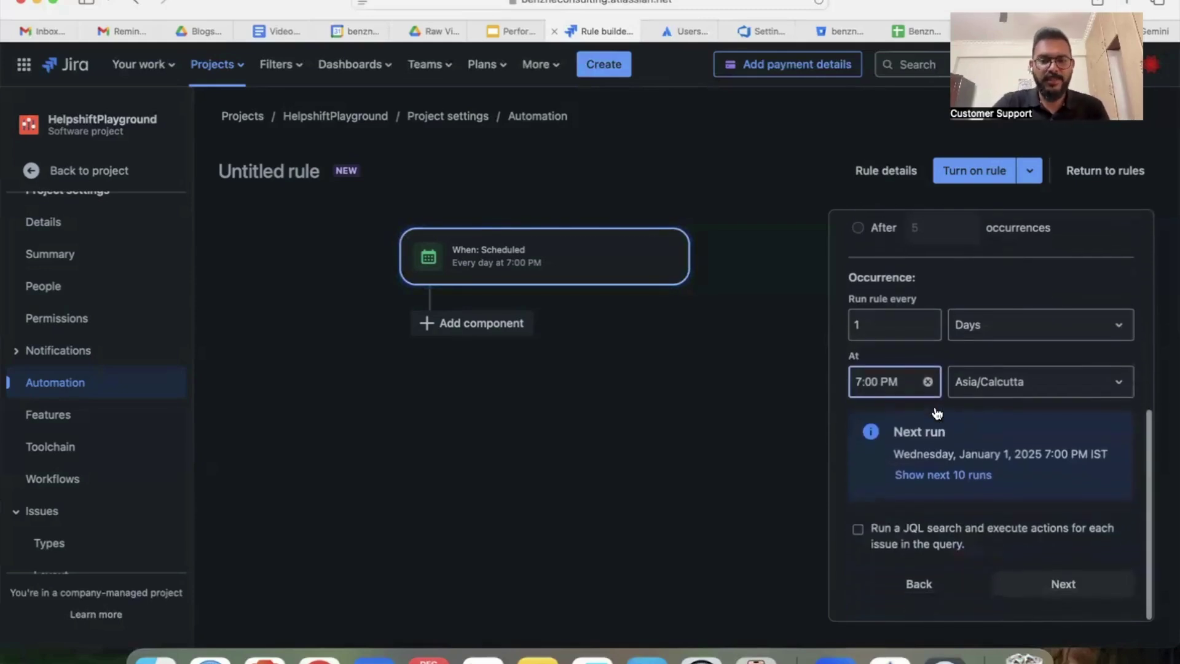
# - Confirm the daily schedule, add an action step, and filter actions to Notifications
pyautogui.click(1042, 590)
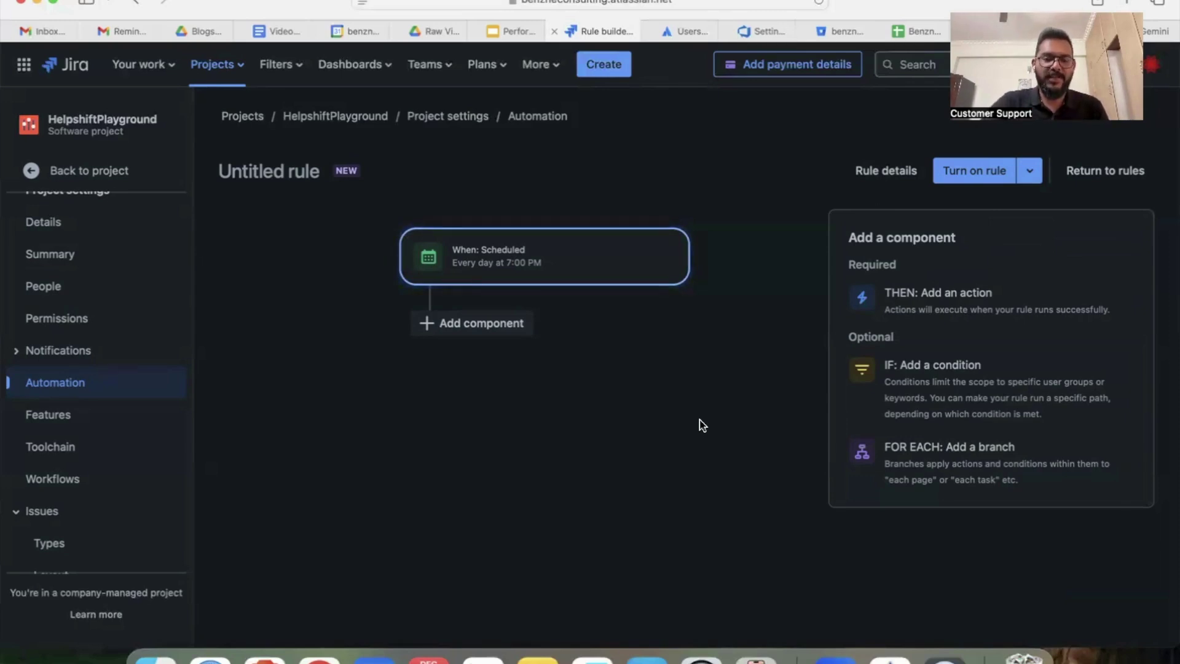
pyautogui.click(958, 301)
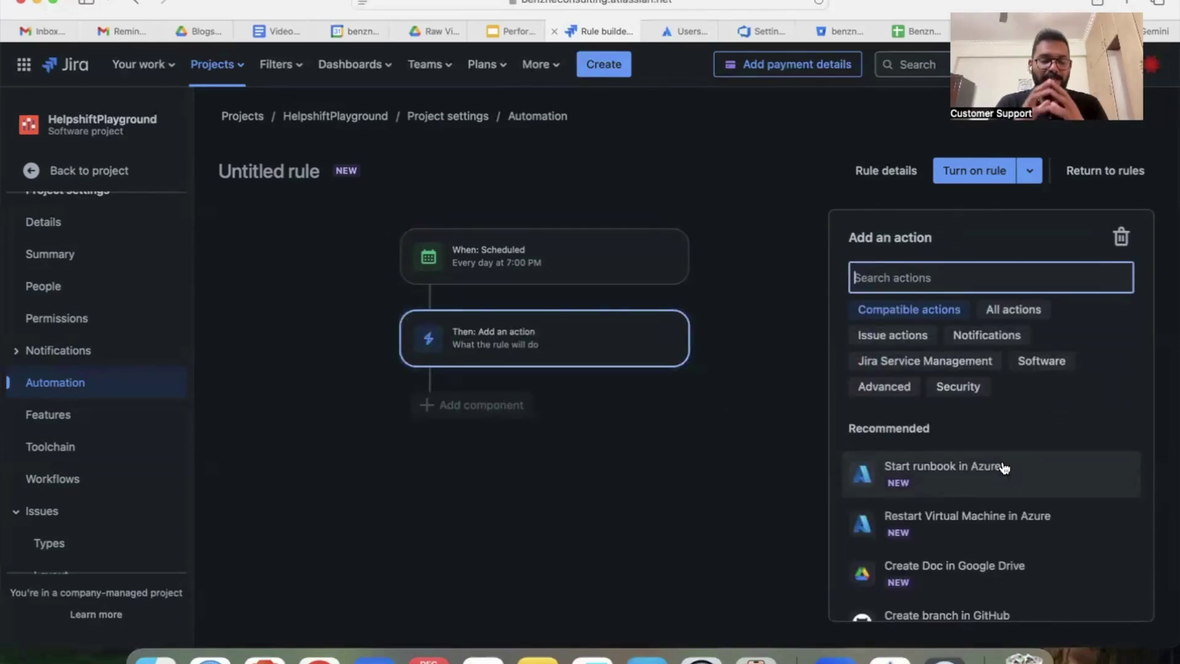
pyautogui.click(986, 340)
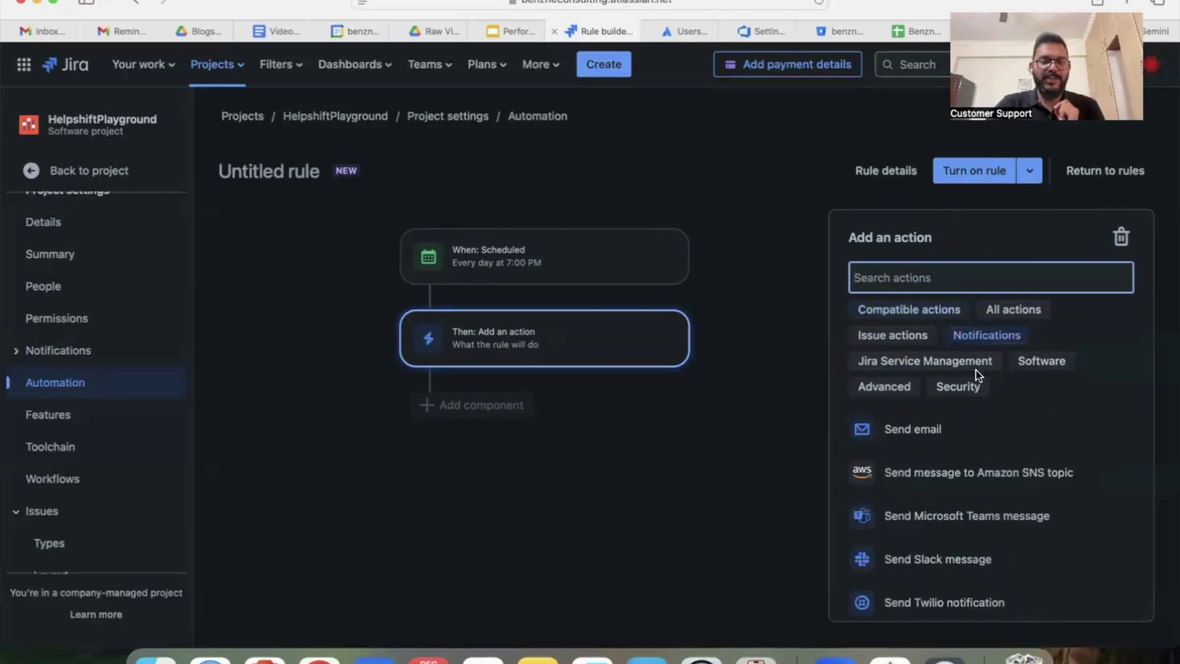
pyautogui.scroll(-2, 972, 396)
pyautogui.scroll(-1, 972, 399)
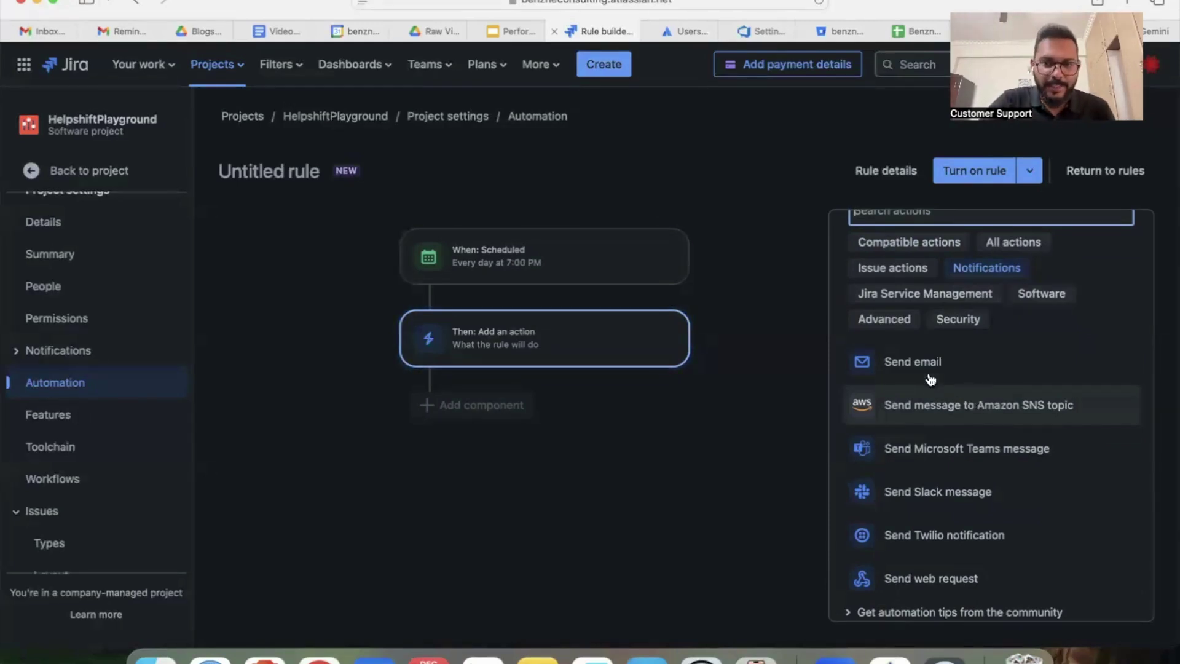
# - Add a Send email action to administrators with subject 'Reminder to update tickets' and the pasted reminder body
pyautogui.click(860, 368)
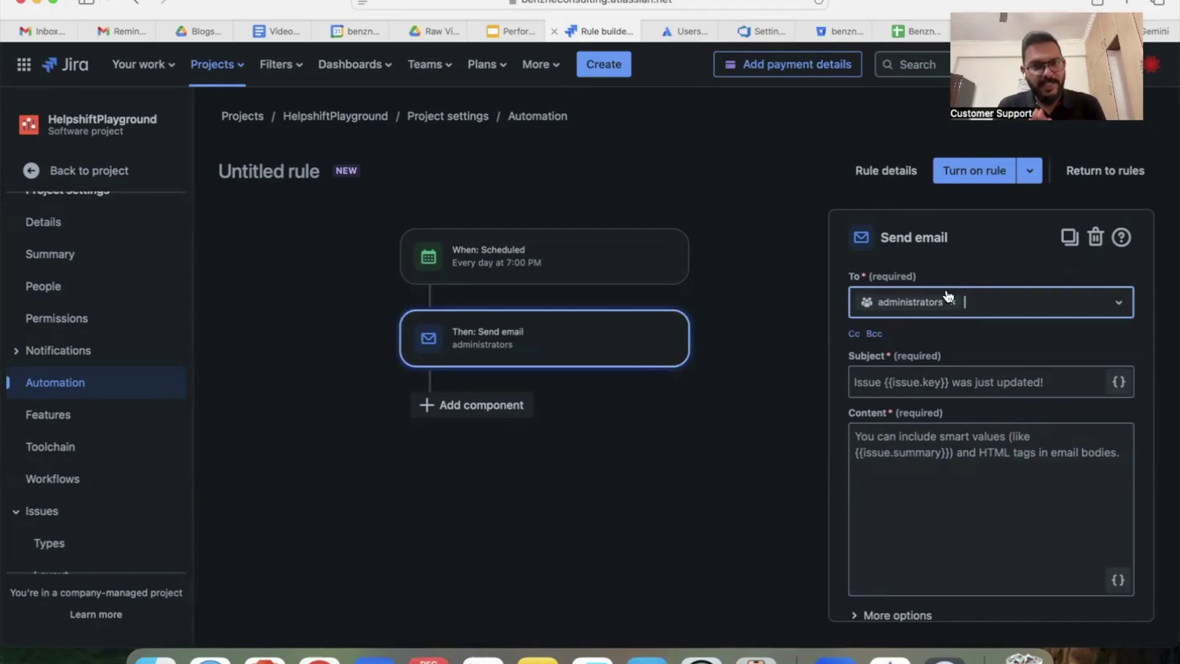
pyautogui.click(940, 382)
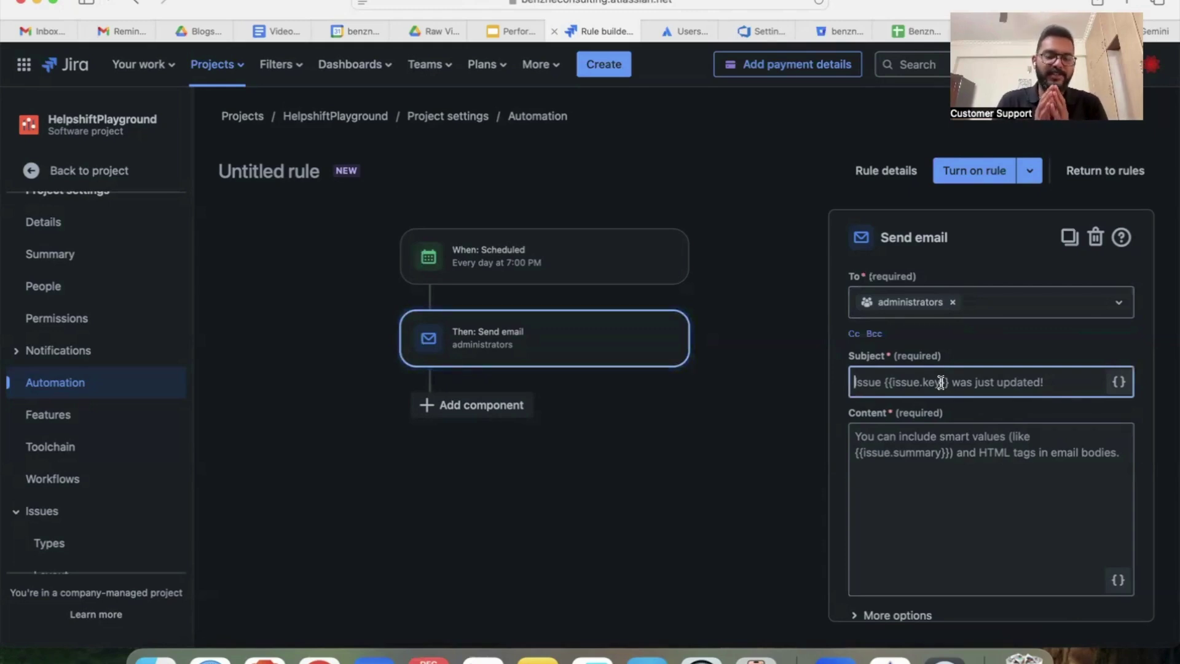
pyautogui.write('Reminder to update tickets')
pyautogui.click(914, 459)
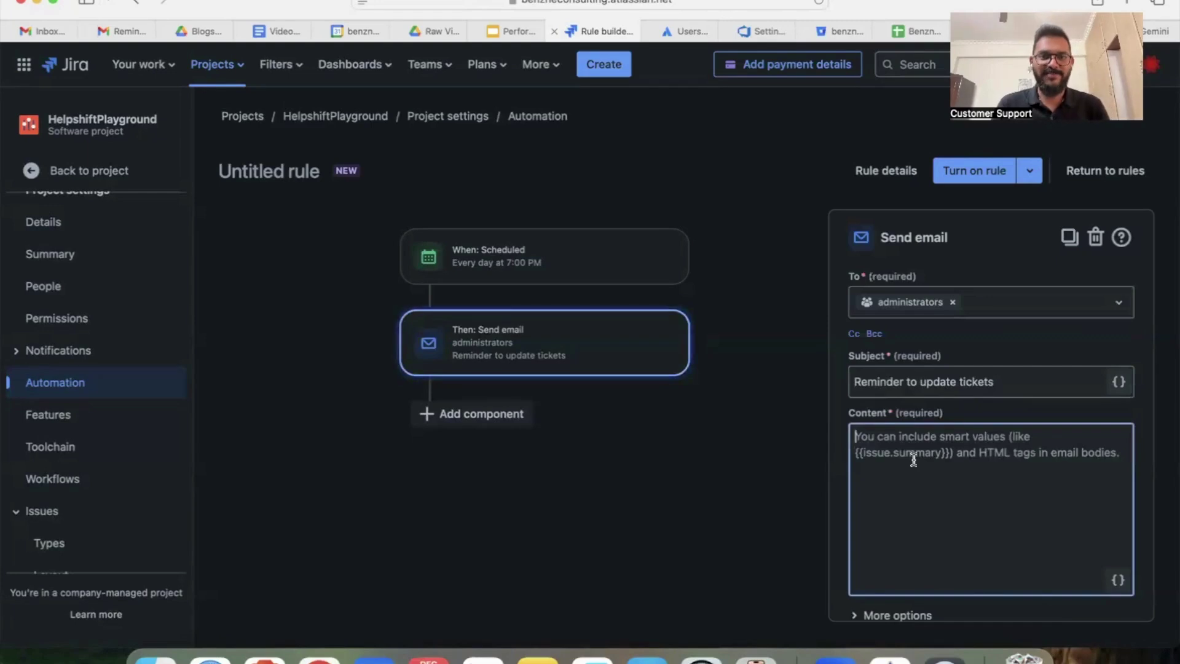
pyautogui.write('Hey Team,  Please do not forget to update your ticket status in Jira.  Regards, Sujith')
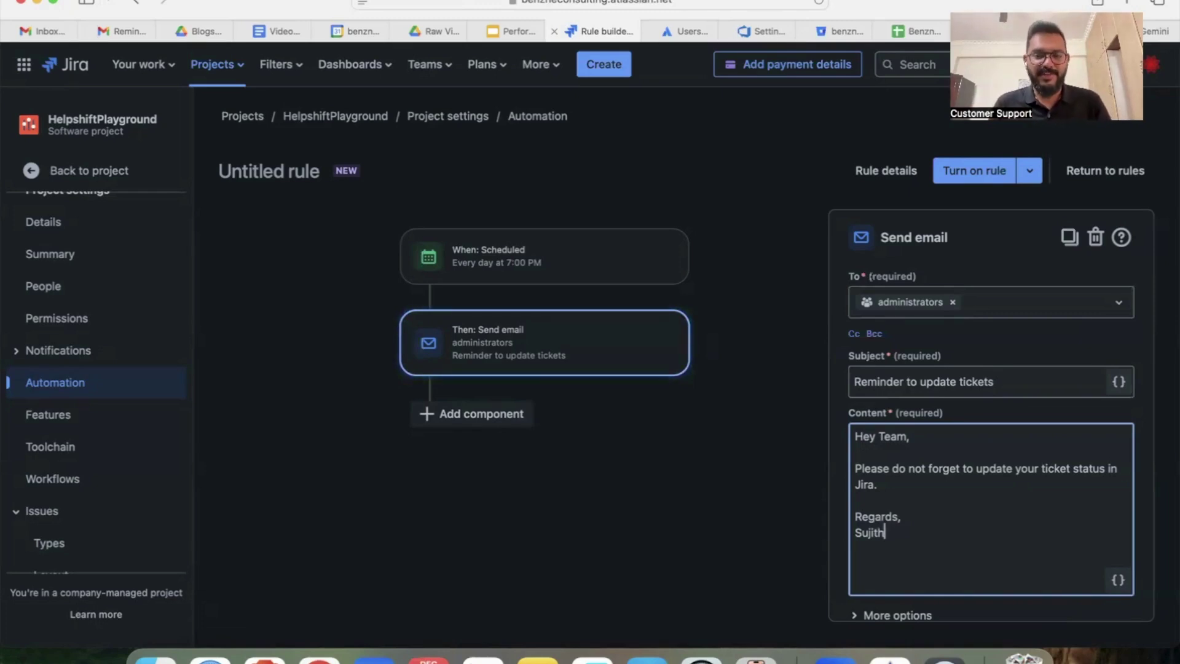
pyautogui.scroll(-2, 996, 517)
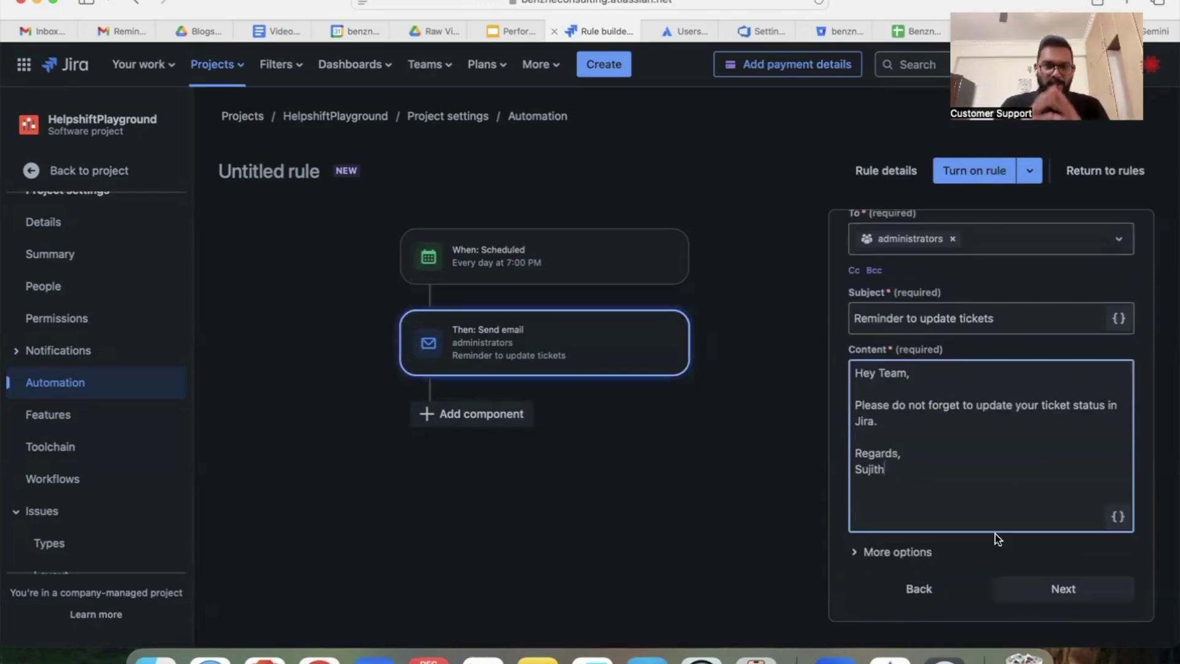
pyautogui.click(1015, 590)
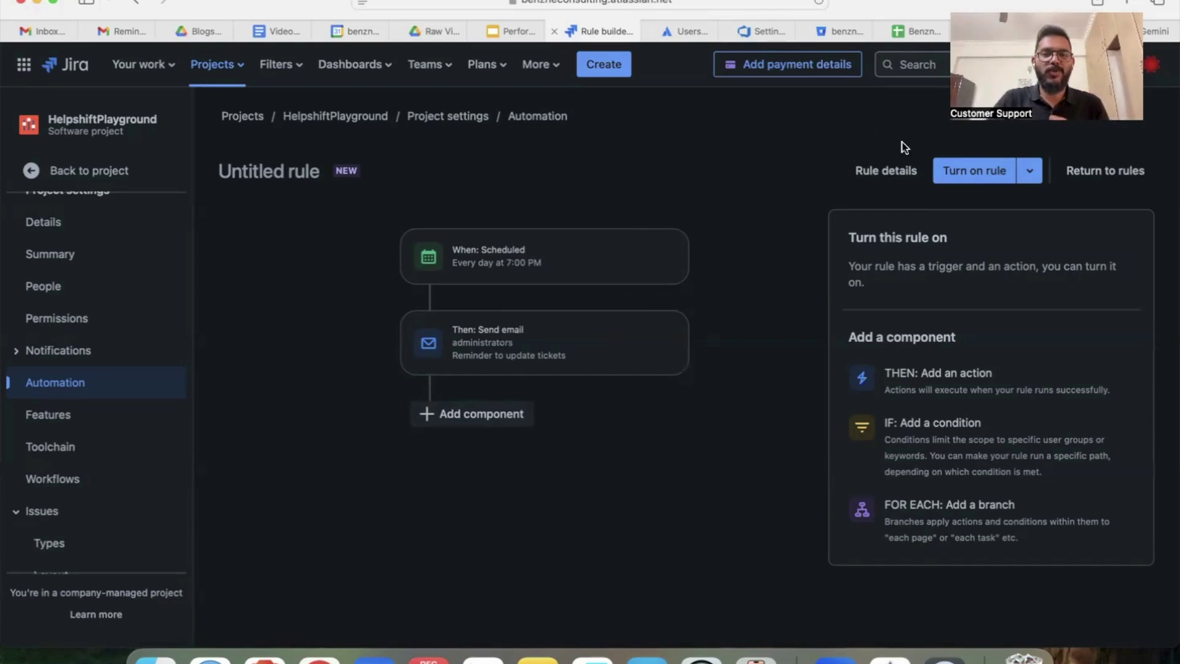
# - Name the rule 'Jira Email', keep All admins as editors, and turn it on
pyautogui.click(974, 178)
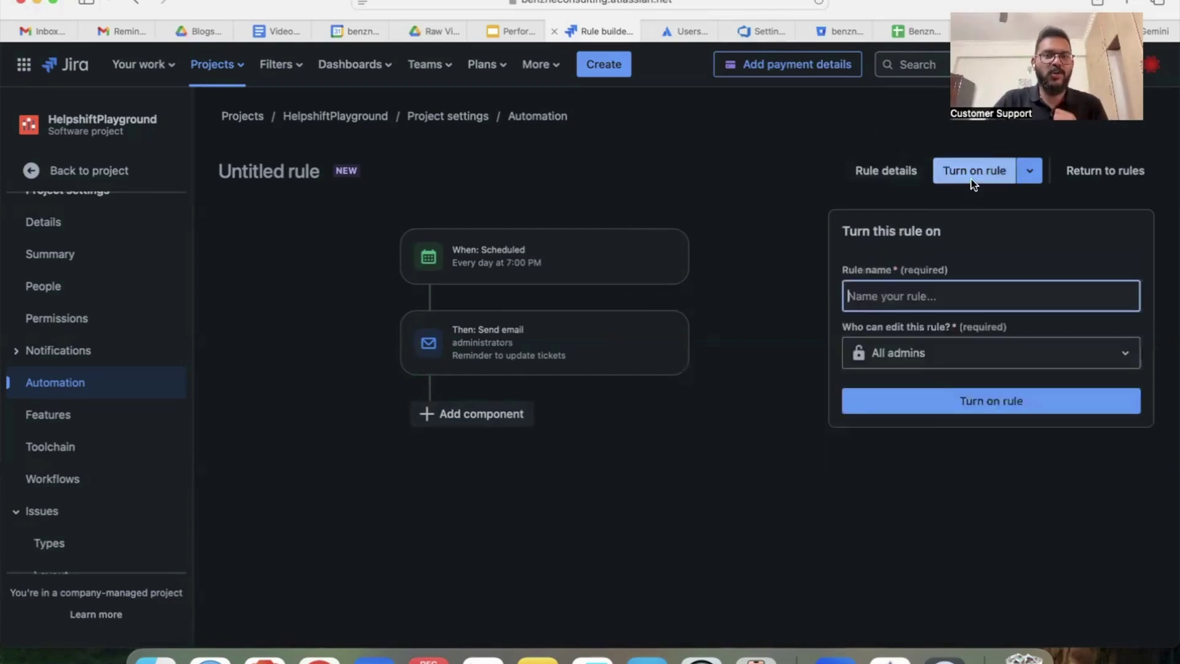
pyautogui.write('Jira Email')
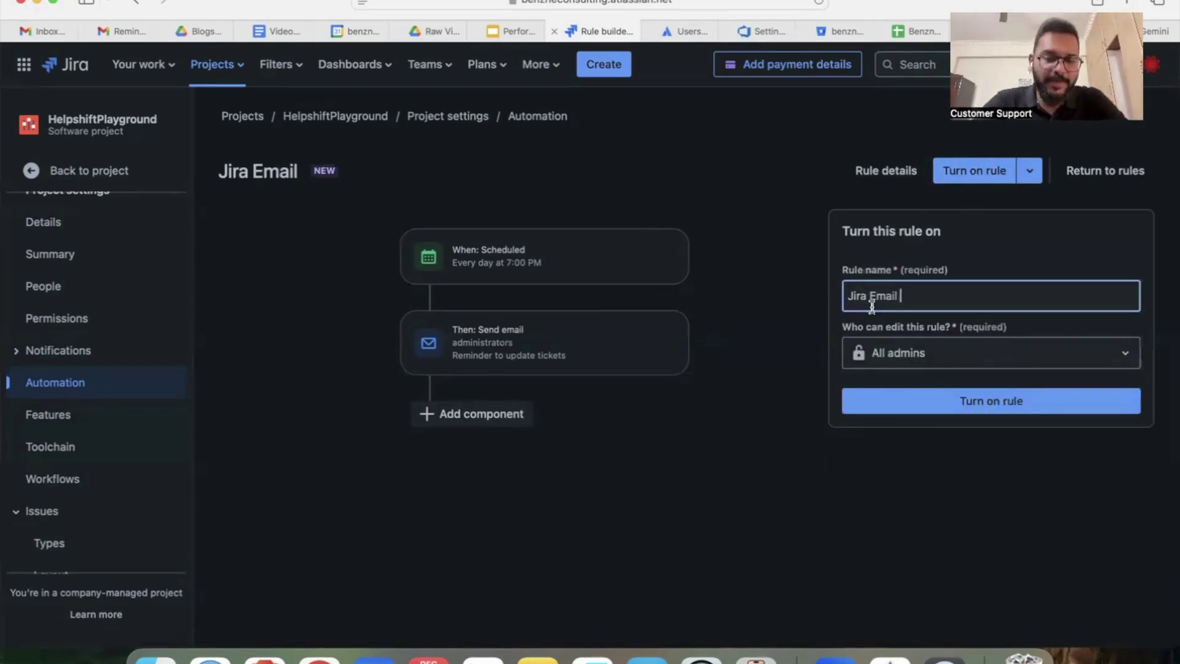
pyautogui.click(891, 353)
pyautogui.click(772, 389)
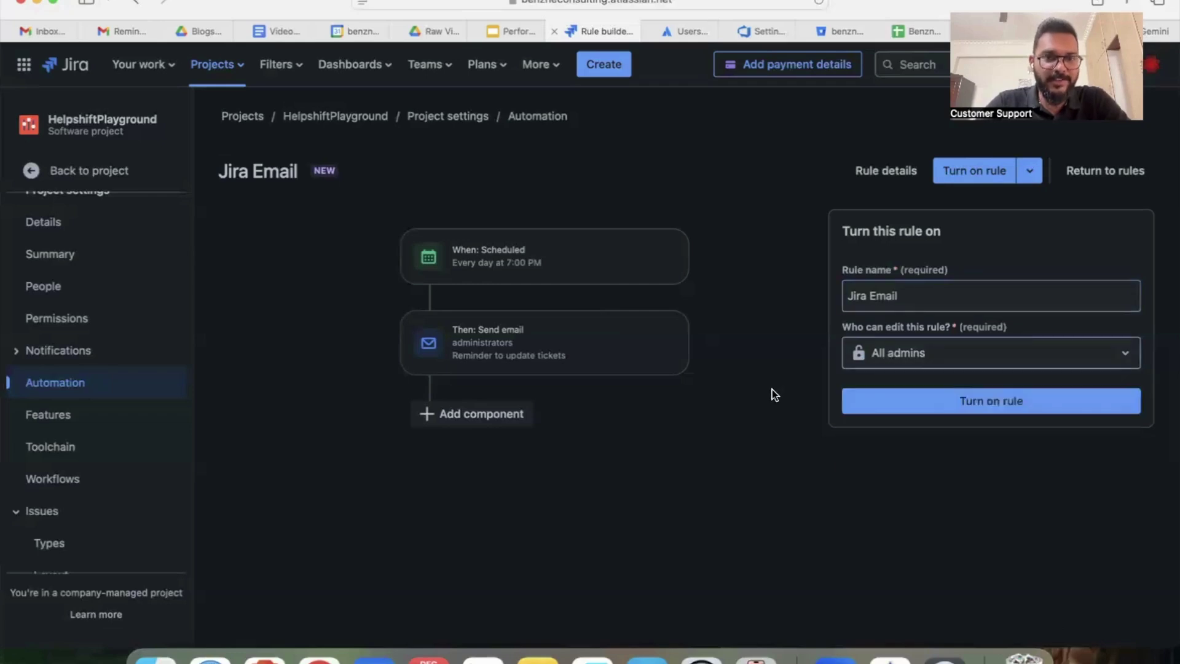
pyautogui.click(912, 401)
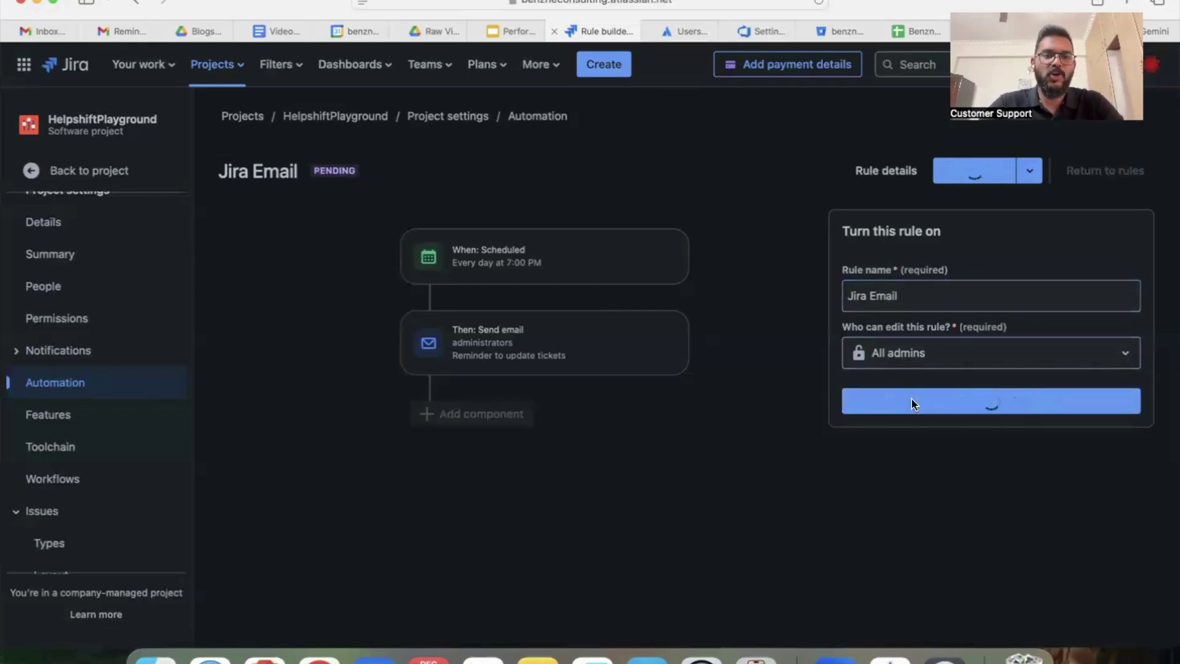